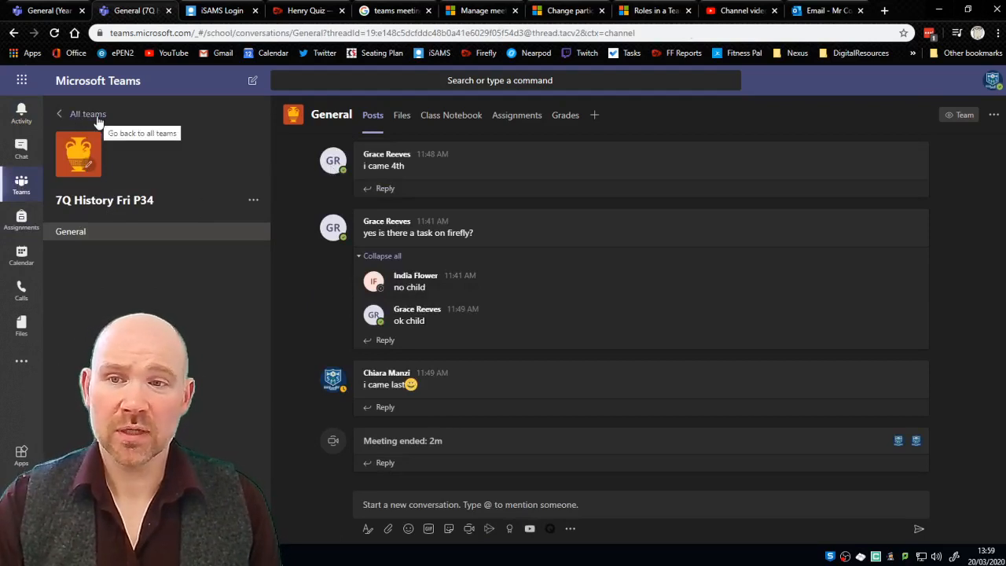
- Go to the overview of all teams and open the page for joining or creating a team
{"action": "left_click", "coordinate": [24, 187]}
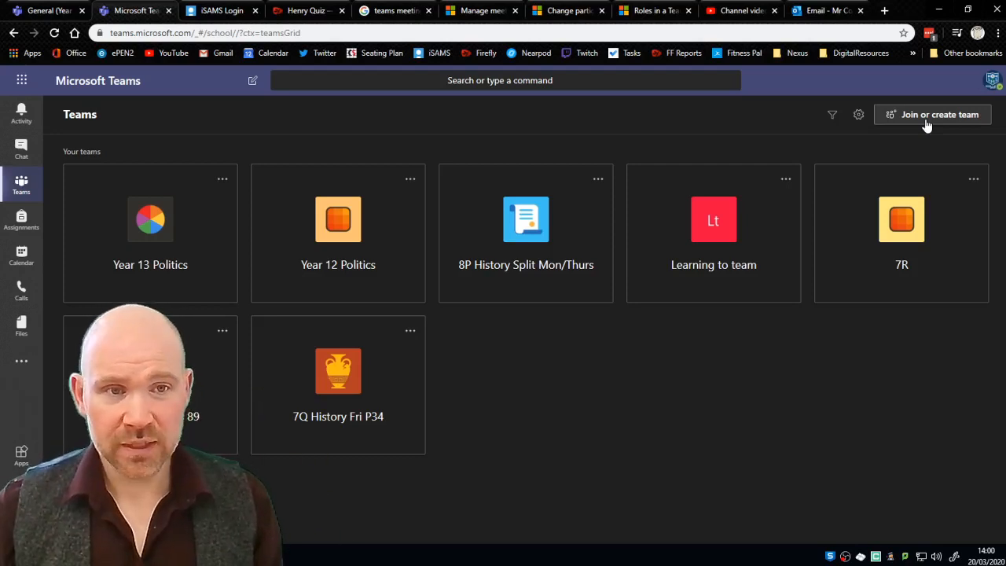
{"action": "left_click", "coordinate": [927, 117]}
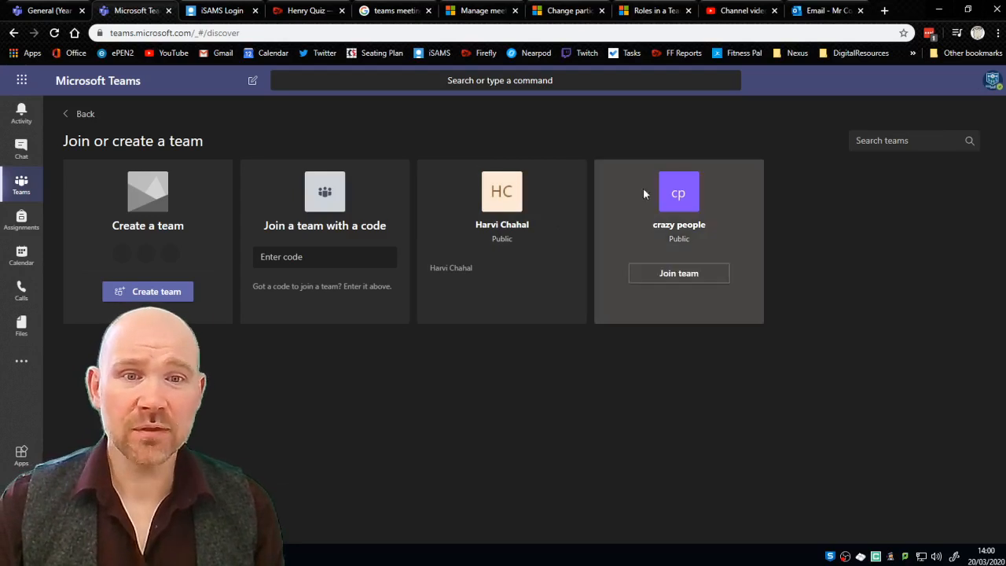
{"action": "mouse_move", "coordinate": [484, 280]}
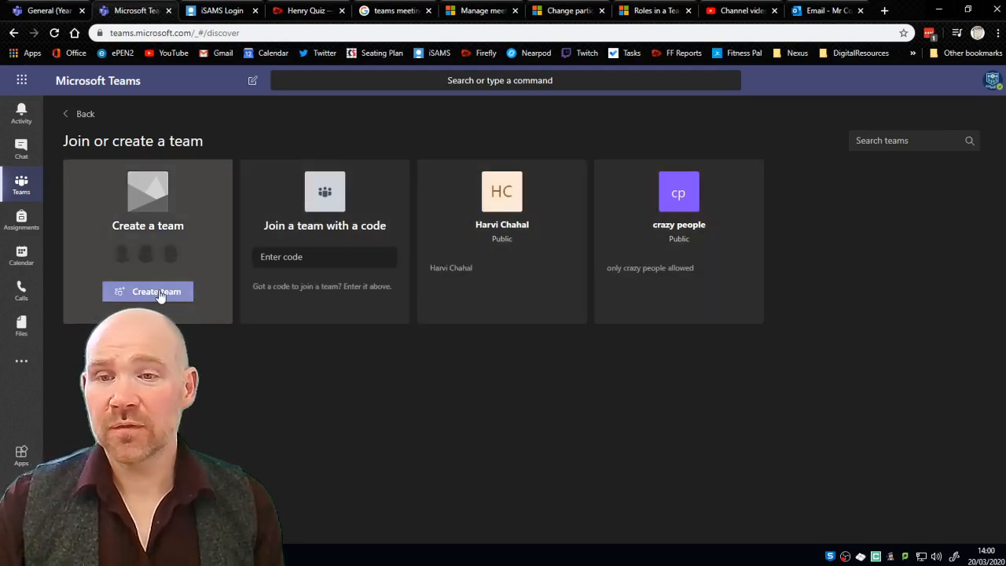
{"action": "left_click", "coordinate": [276, 554]}
{"action": "mouse_move", "coordinate": [158, 285]}
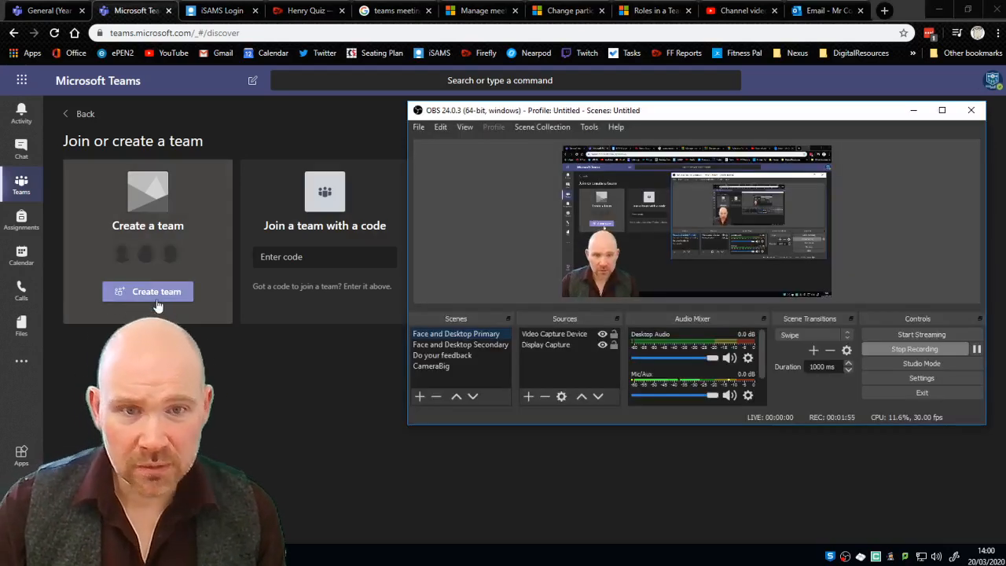
{"action": "left_click", "coordinate": [217, 446]}
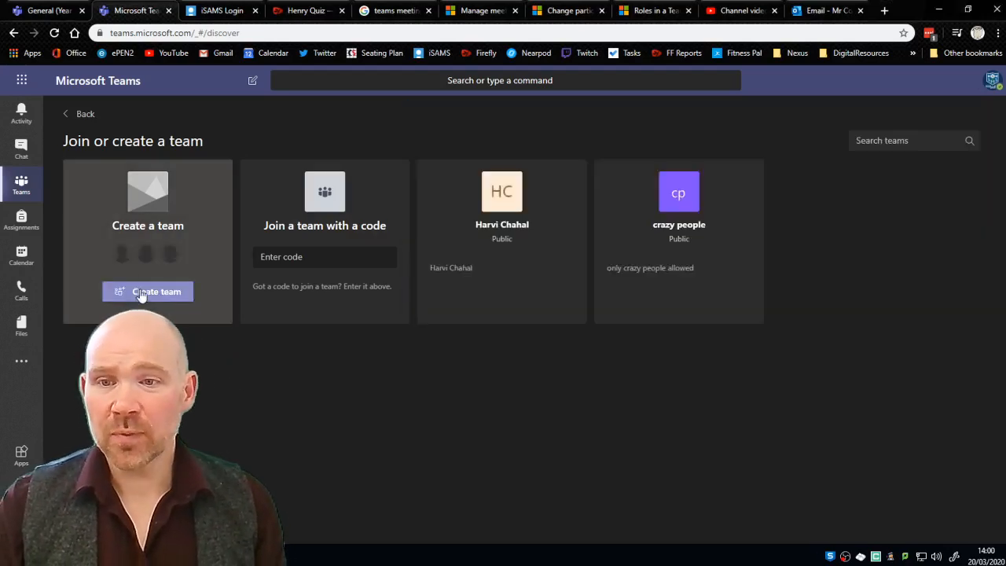
- Create a new team of type Class named History 8Q, leaving the description empty
{"action": "left_click", "coordinate": [142, 291]}
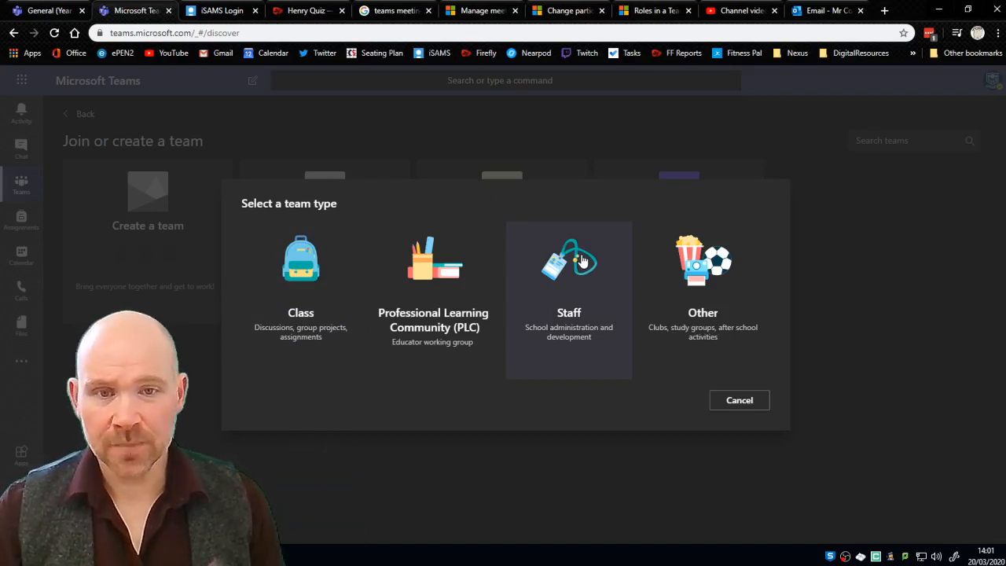
{"action": "left_click", "coordinate": [320, 292]}
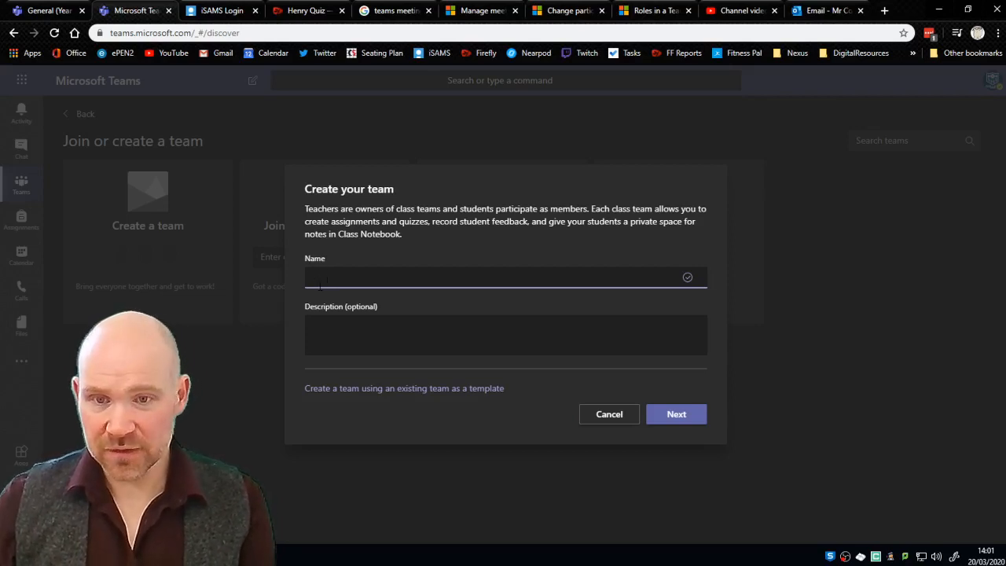
{"action": "type", "text": "History 8Q"}
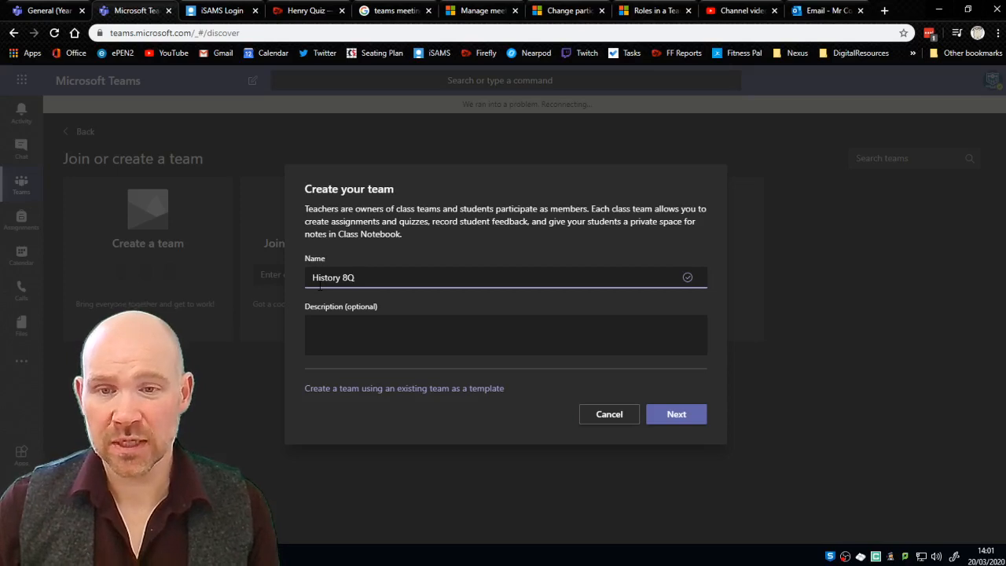
{"action": "left_click", "coordinate": [368, 337]}
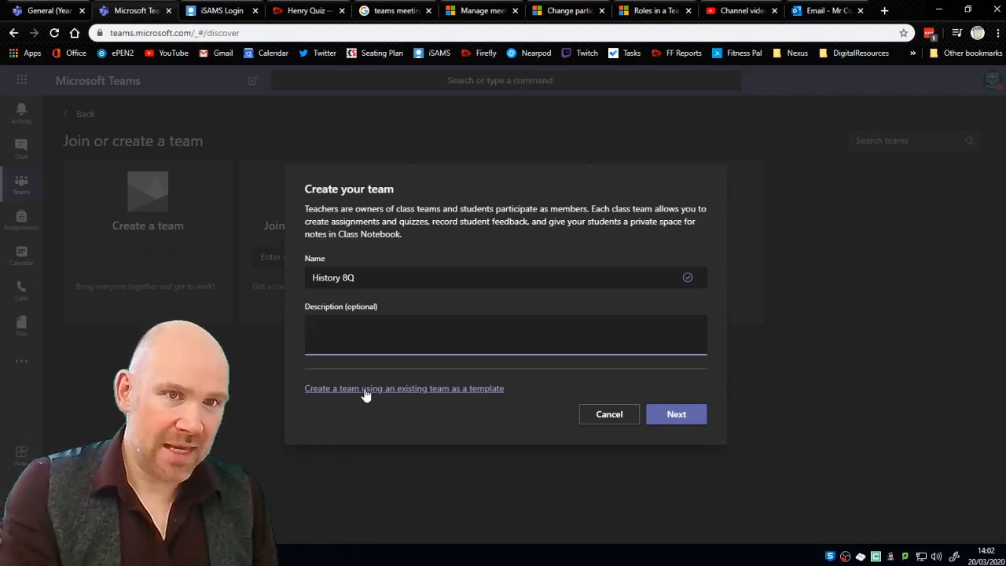
{"action": "left_click", "coordinate": [696, 416]}
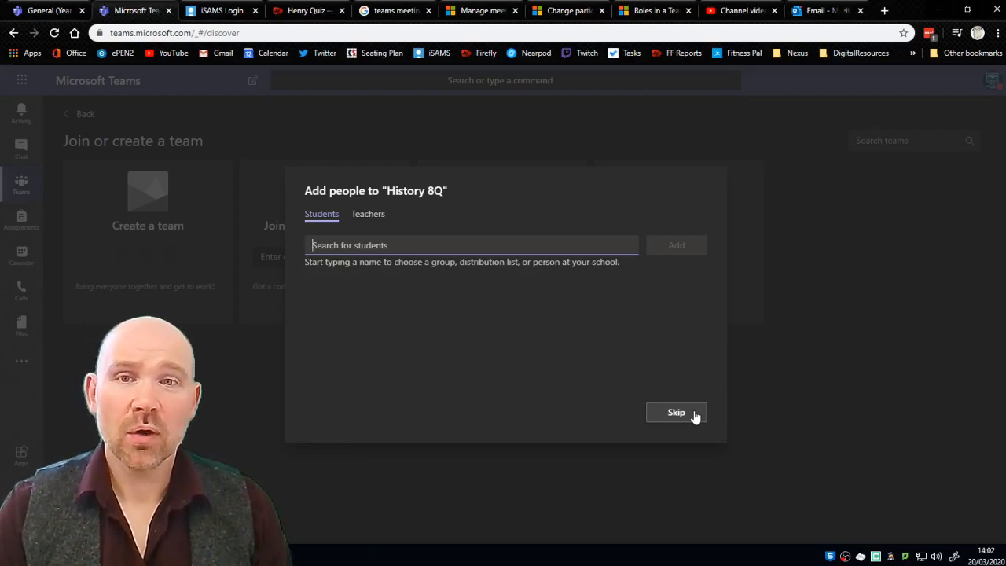
- Close the Email browser tab and select the first co-teacher for History 8Q by searching for their username
{"action": "left_click", "coordinate": [860, 11]}
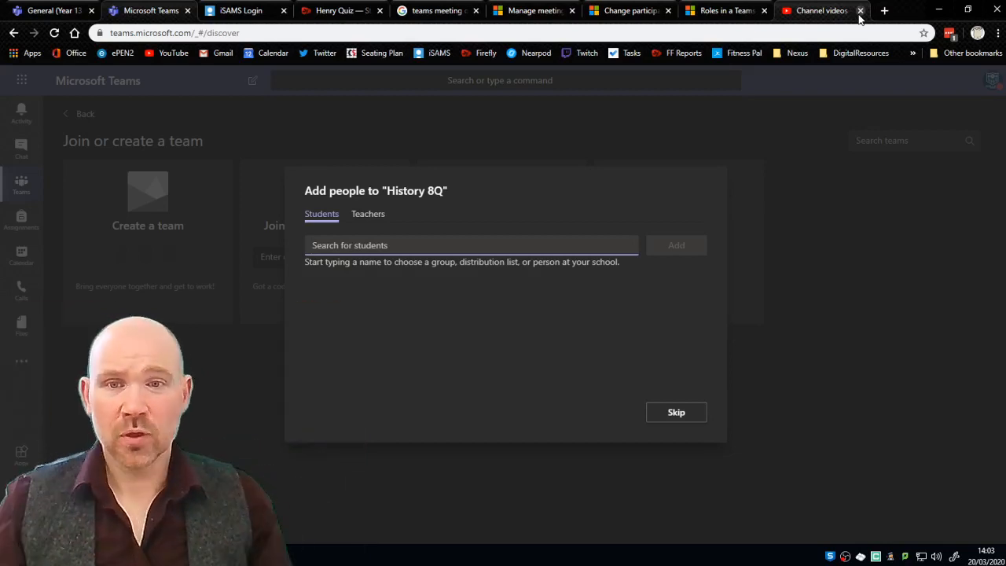
{"action": "left_click", "coordinate": [370, 214]}
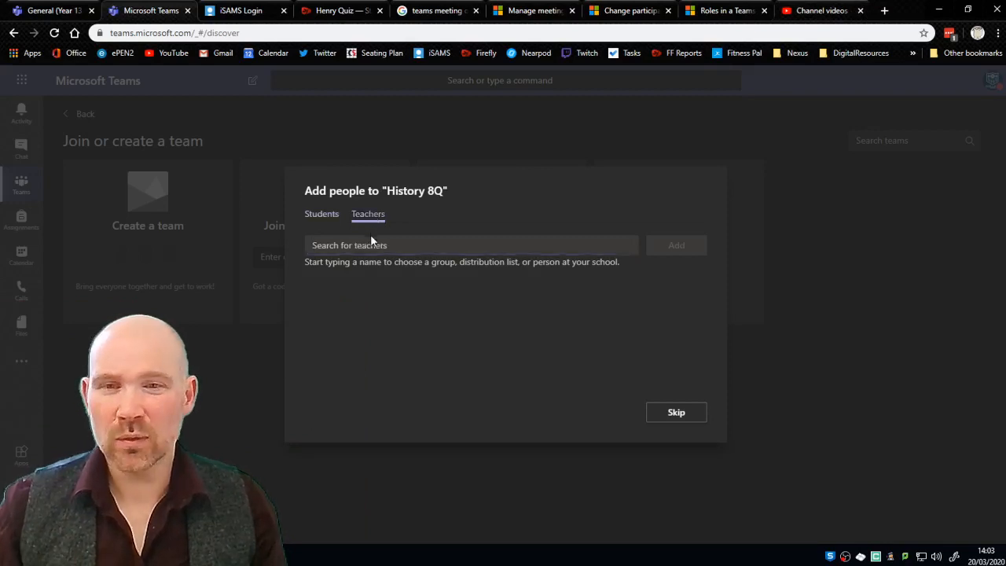
{"action": "left_click", "coordinate": [369, 244]}
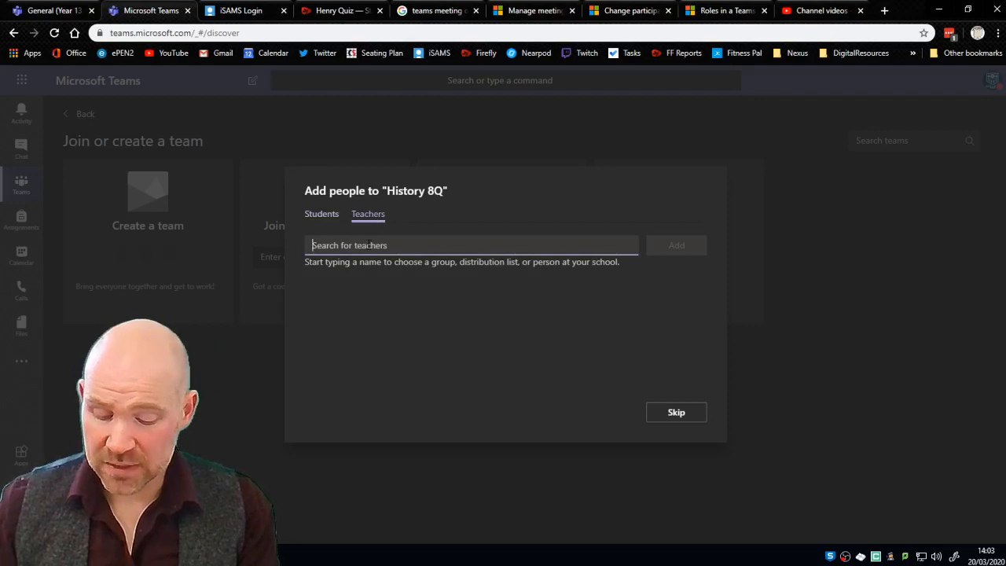
{"action": "type", "text": "h"}
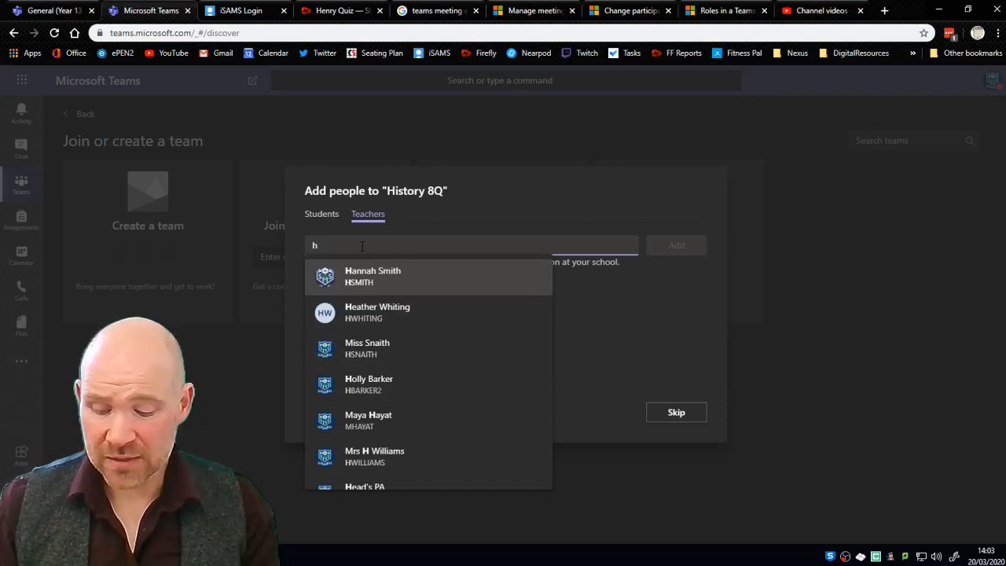
{"action": "type", "text": "s"}
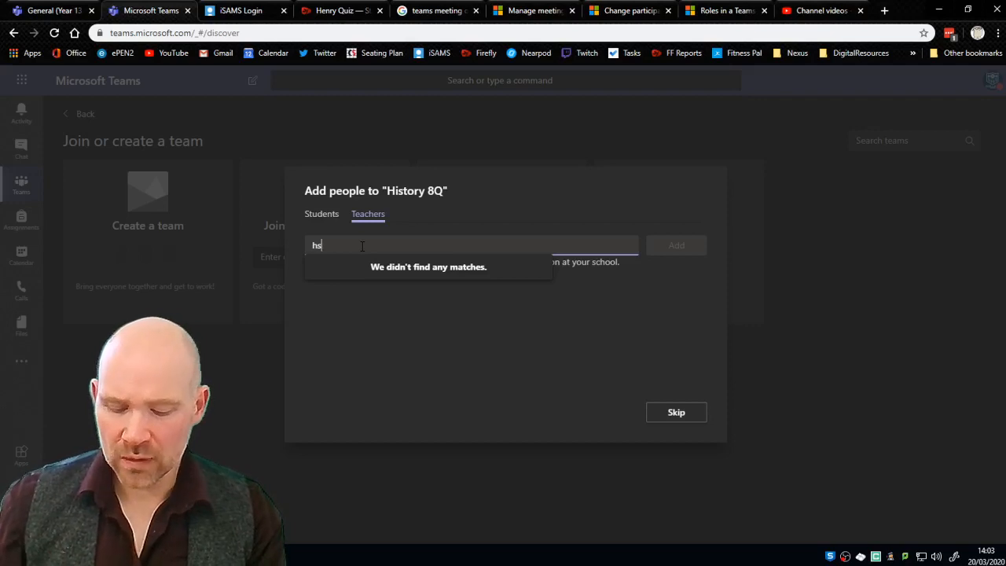
{"action": "type", "text": "na"}
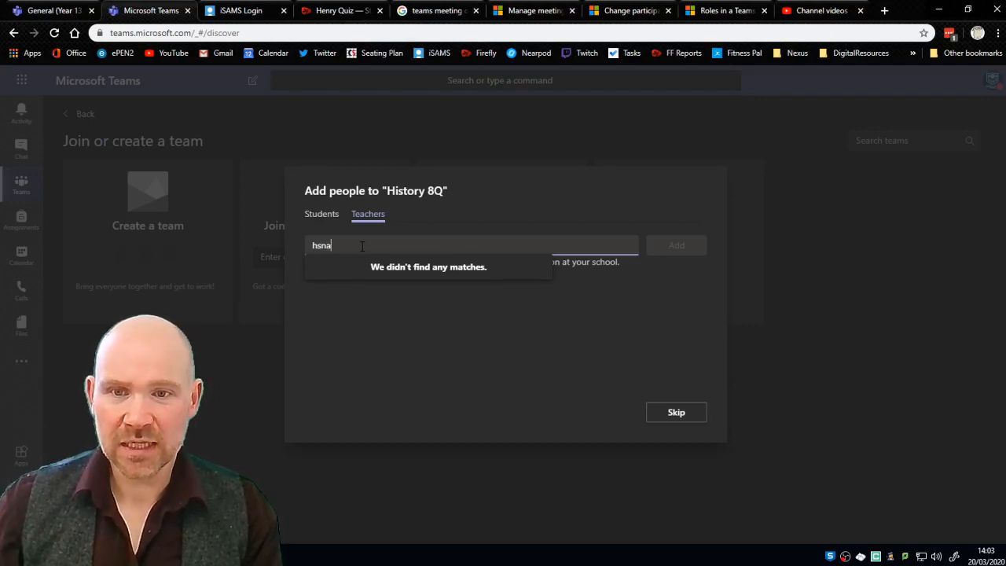
{"action": "type", "text": "i"}
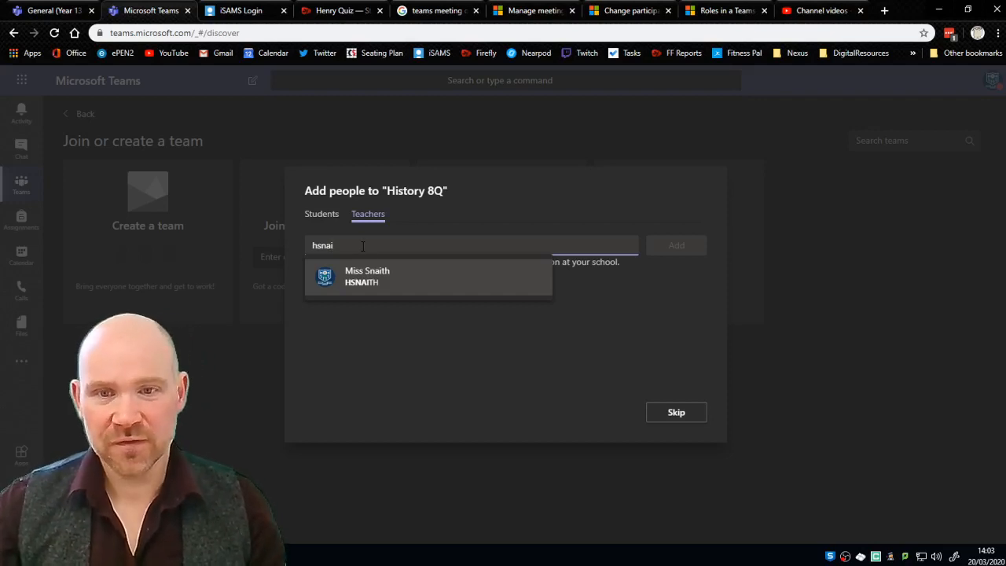
{"action": "left_click", "coordinate": [375, 279]}
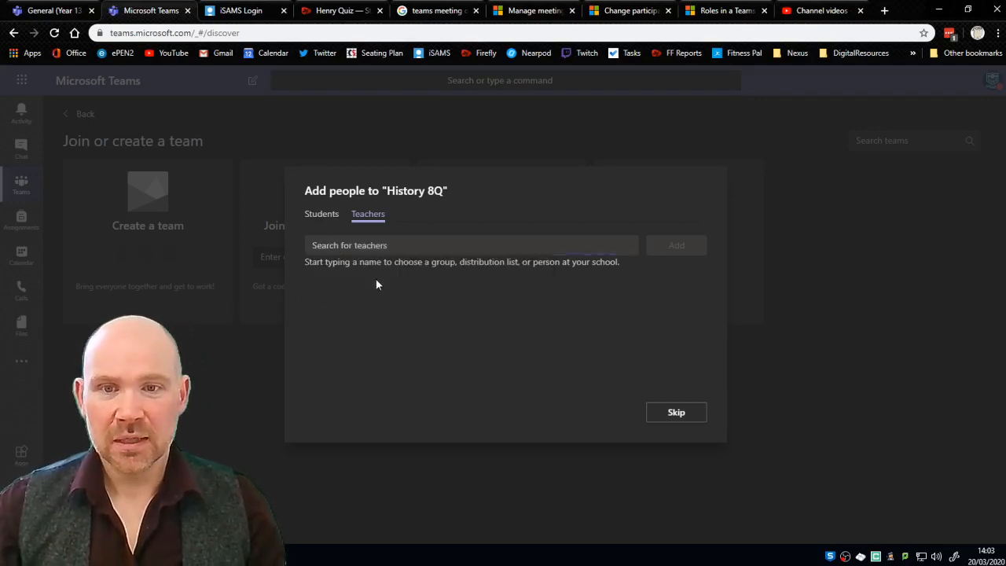
- Search for a second co-teacher by username and select them alongside the first
{"action": "left_click", "coordinate": [415, 253]}
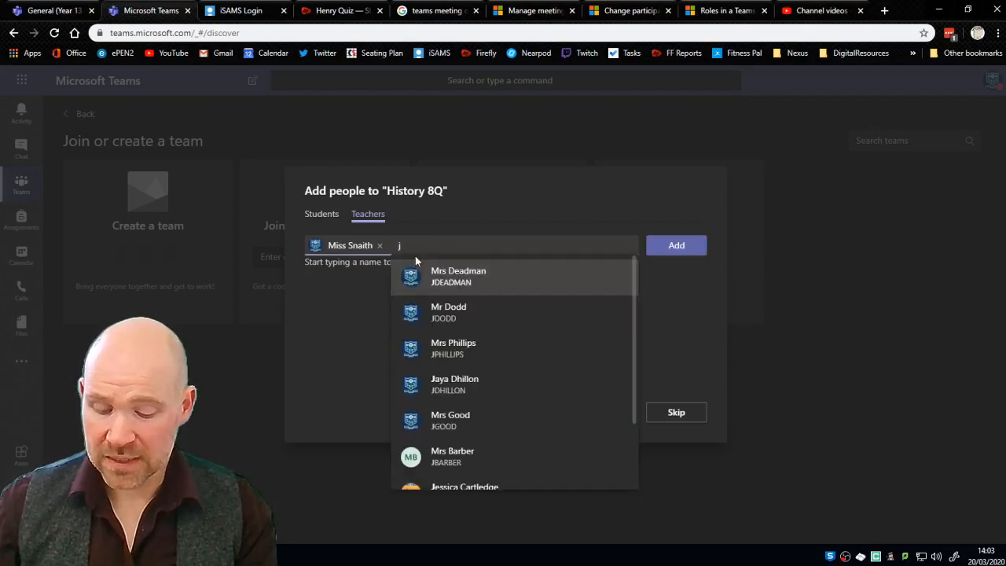
{"action": "type", "text": "jja"}
{"action": "key", "text": "BackSpace"}
{"action": "key", "text": "BackSpace"}
{"action": "key", "text": "BackSpace"}
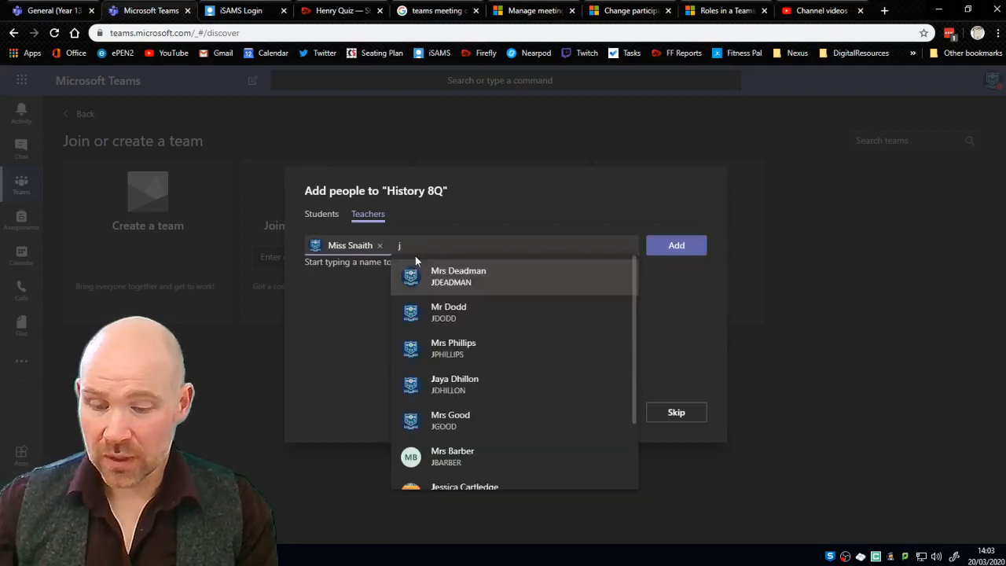
{"action": "type", "text": "jdead"}
{"action": "left_click", "coordinate": [472, 272]}
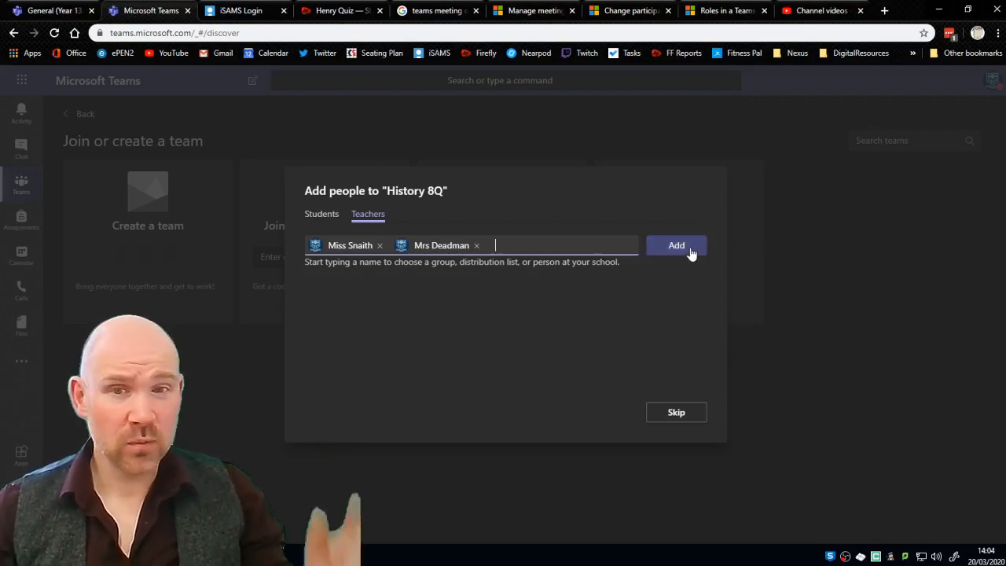
- Add both selected colleagues to History 8Q as teachers and finish adding people without any students
{"action": "left_click", "coordinate": [315, 216]}
{"action": "left_click", "coordinate": [364, 216]}
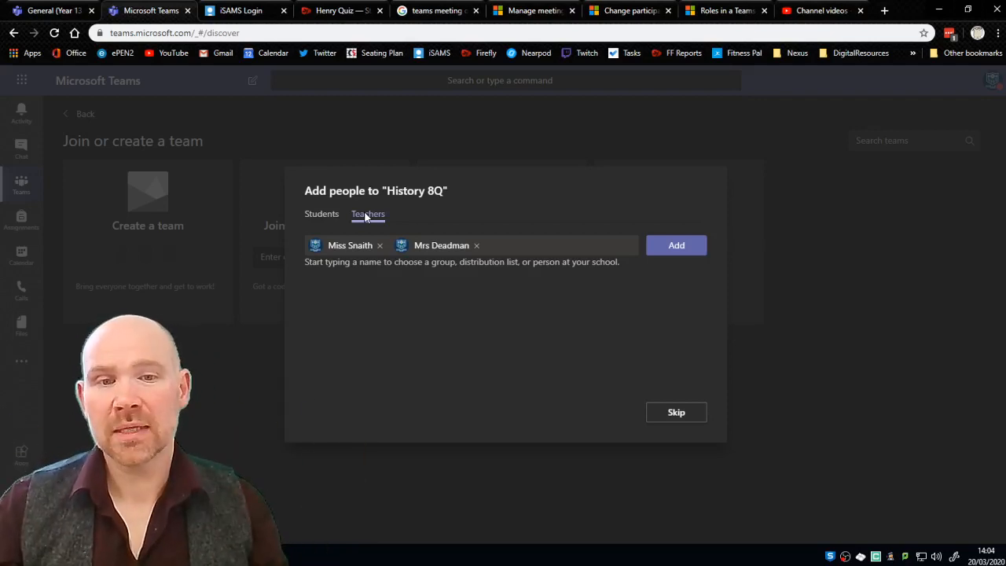
{"action": "left_click", "coordinate": [674, 247]}
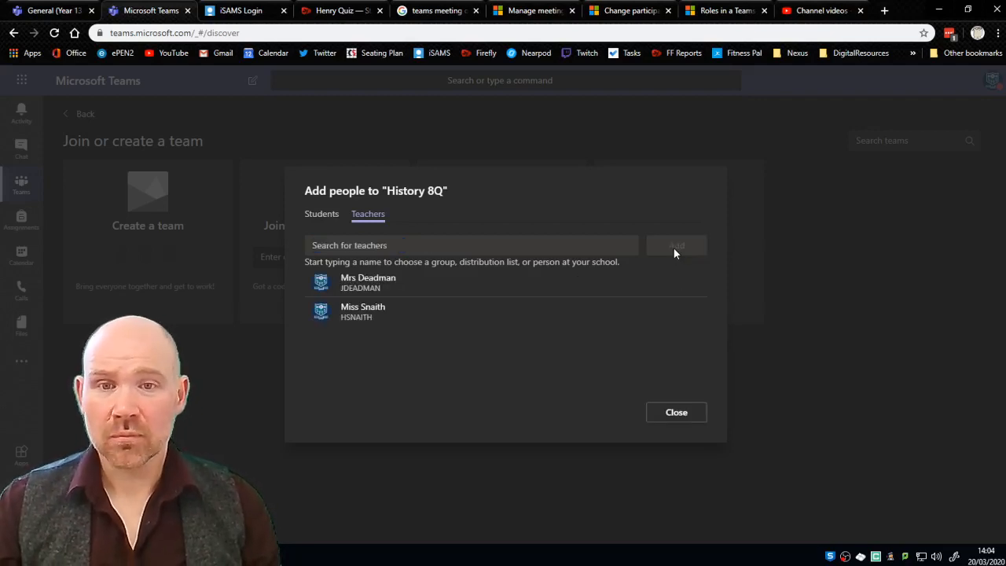
{"action": "left_click", "coordinate": [449, 245]}
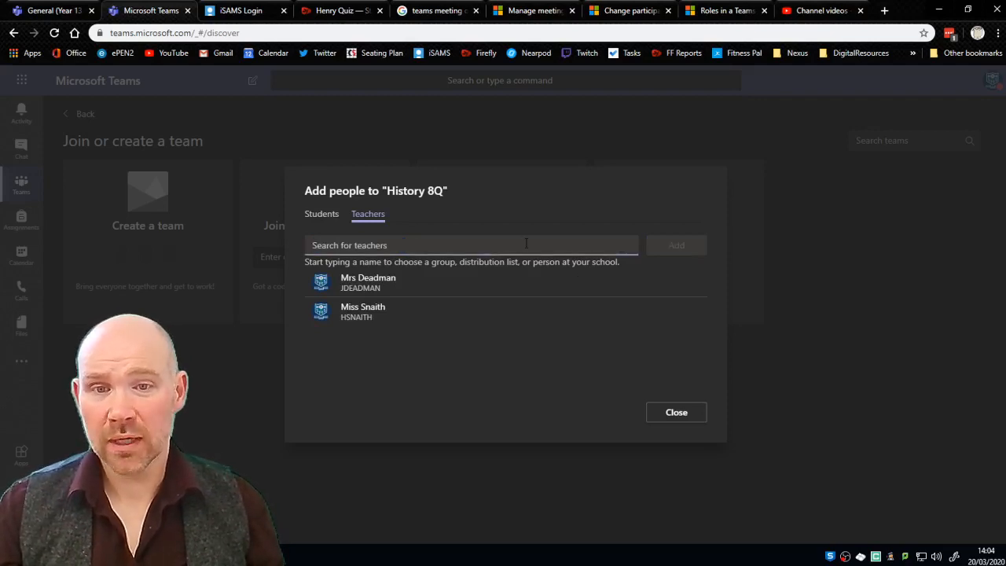
{"action": "left_click", "coordinate": [676, 412]}
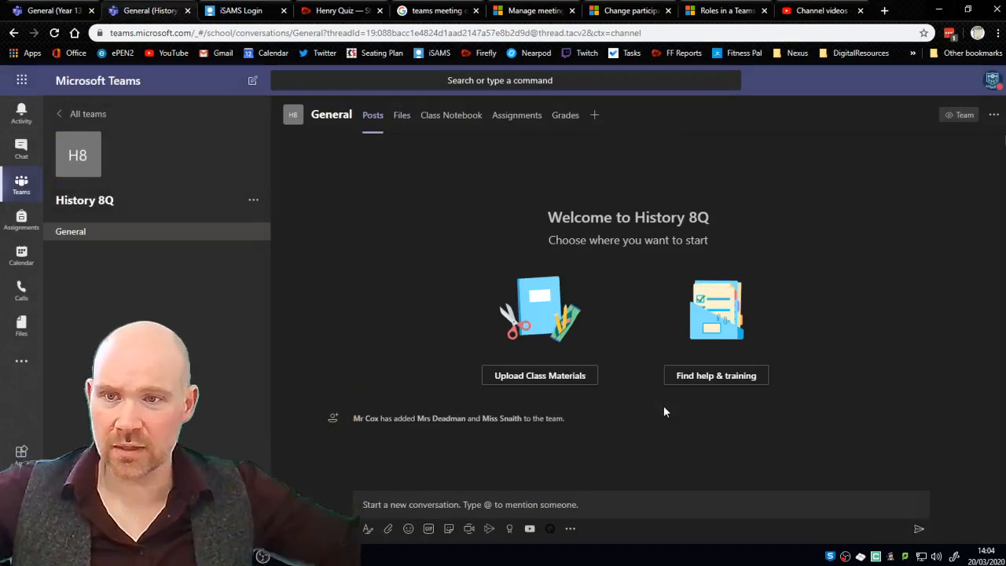
- Reopen the History 8Q team from the teams overview and choose the stone arrowhead as its class avatar
{"action": "left_click", "coordinate": [32, 198]}
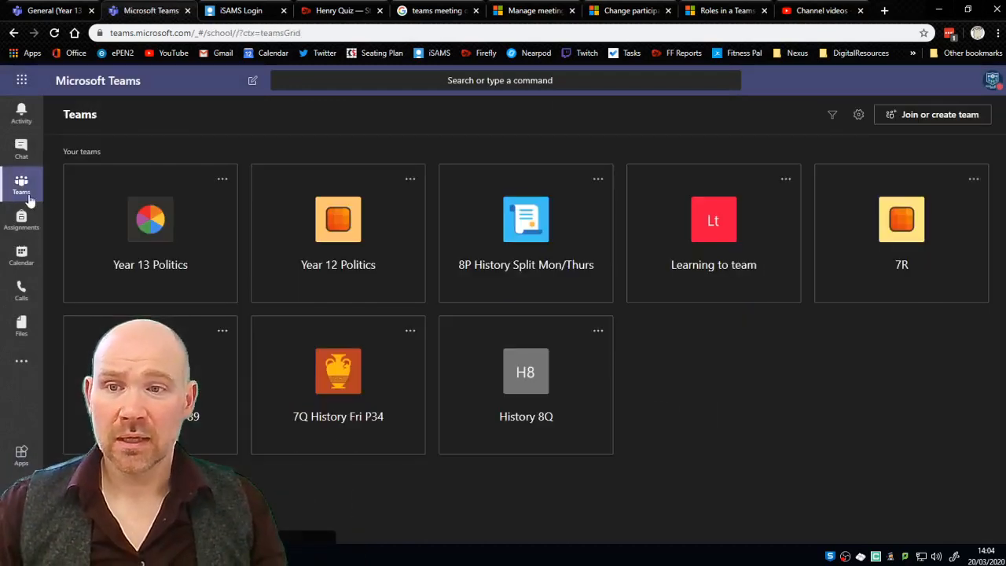
{"action": "left_click", "coordinate": [534, 380]}
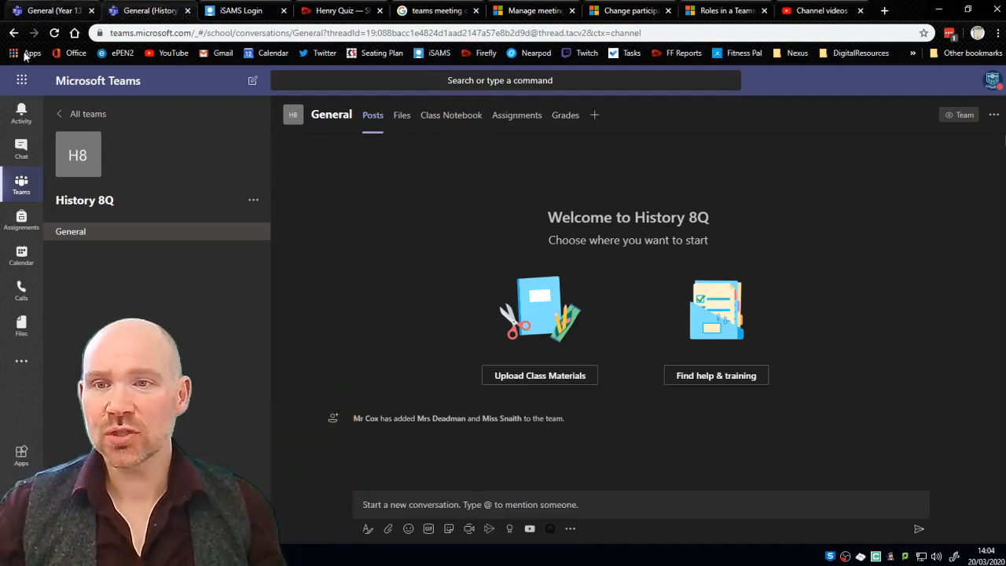
{"action": "left_click", "coordinate": [89, 167]}
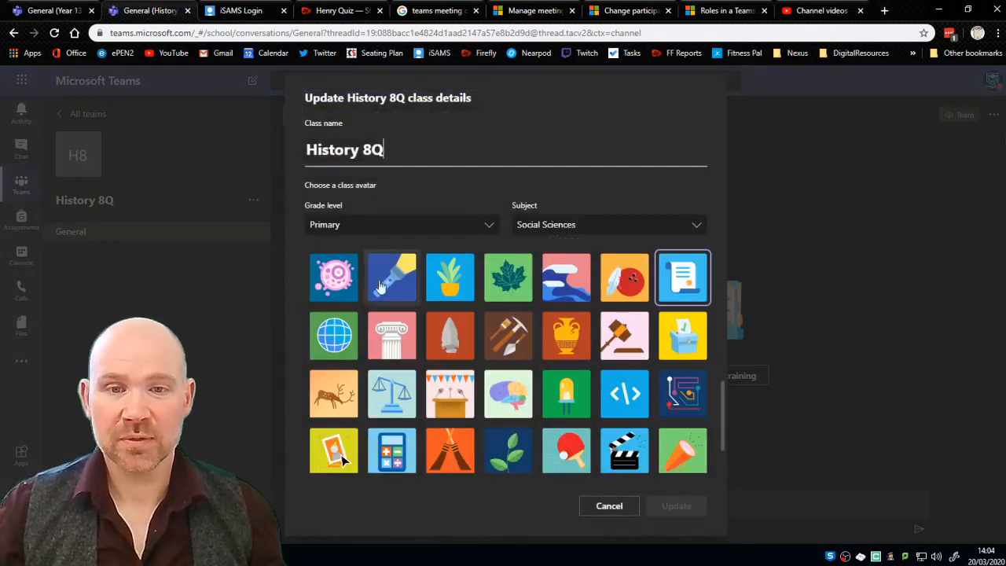
{"action": "left_click", "coordinate": [453, 334]}
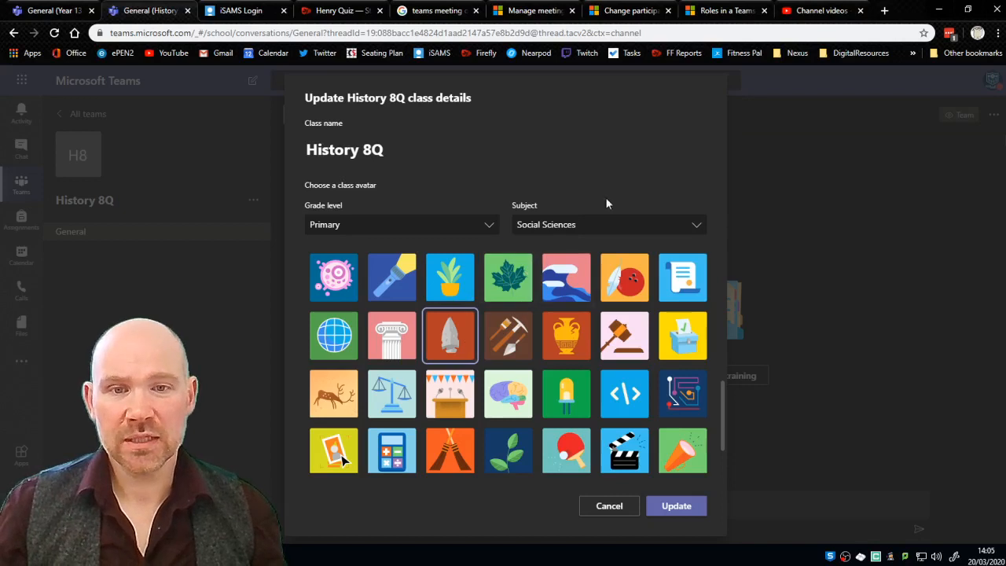
- Set the subject in the class details to Mathematics to browse its avatars
{"action": "left_click", "coordinate": [601, 226]}
{"action": "scroll", "coordinate": [578, 287], "scroll_direction": "down", "scroll_amount": 3}
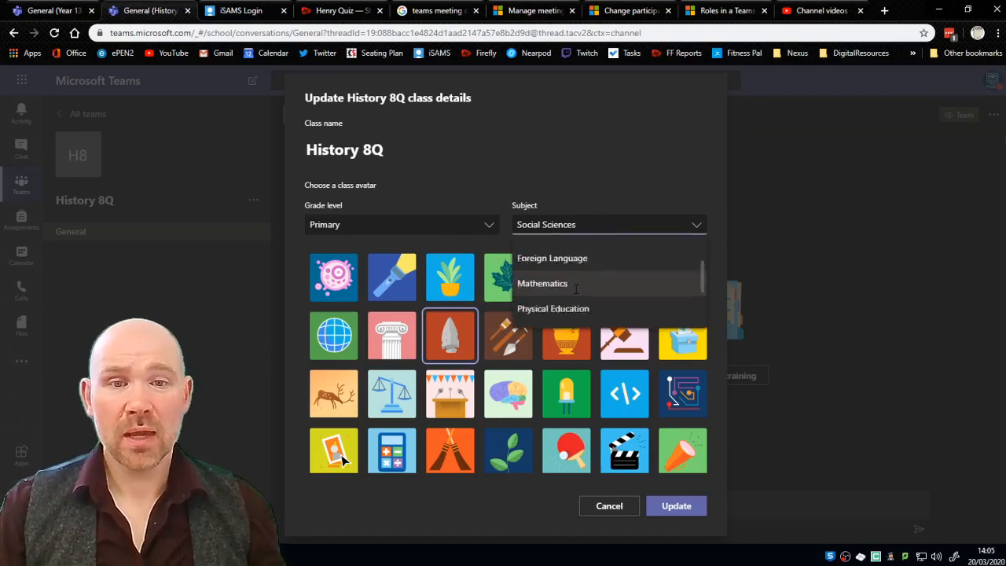
{"action": "scroll", "coordinate": [576, 288], "scroll_direction": "up", "scroll_amount": 2}
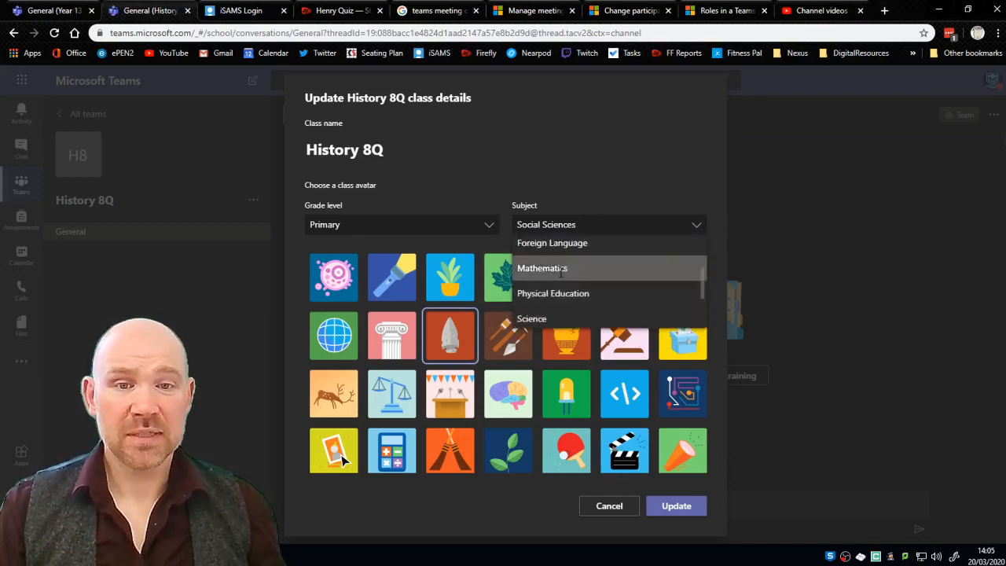
{"action": "left_click", "coordinate": [576, 268]}
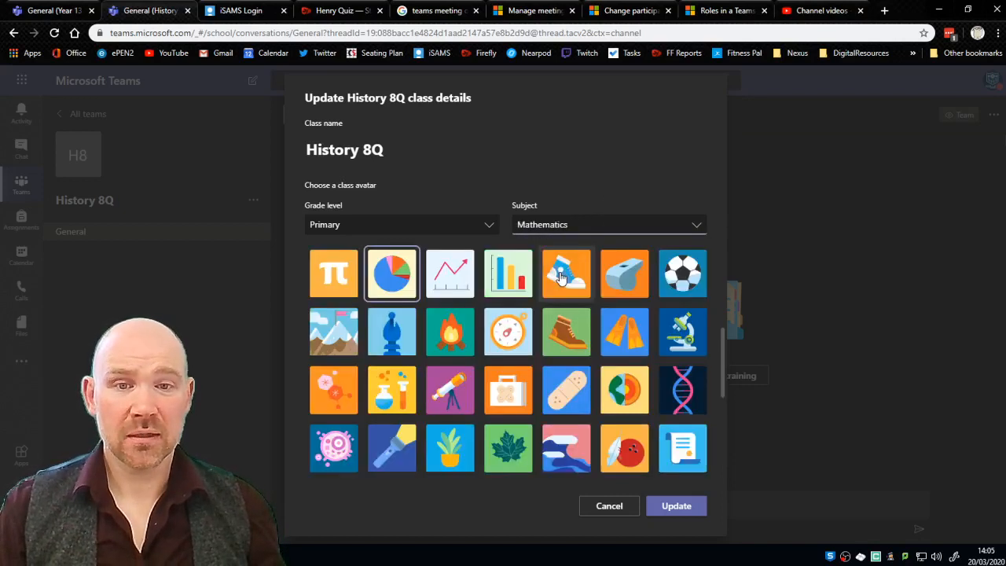
- Set the subject back to Social Sciences and update the History 8Q class details with the stone arrowhead avatar
{"action": "left_click", "coordinate": [568, 227]}
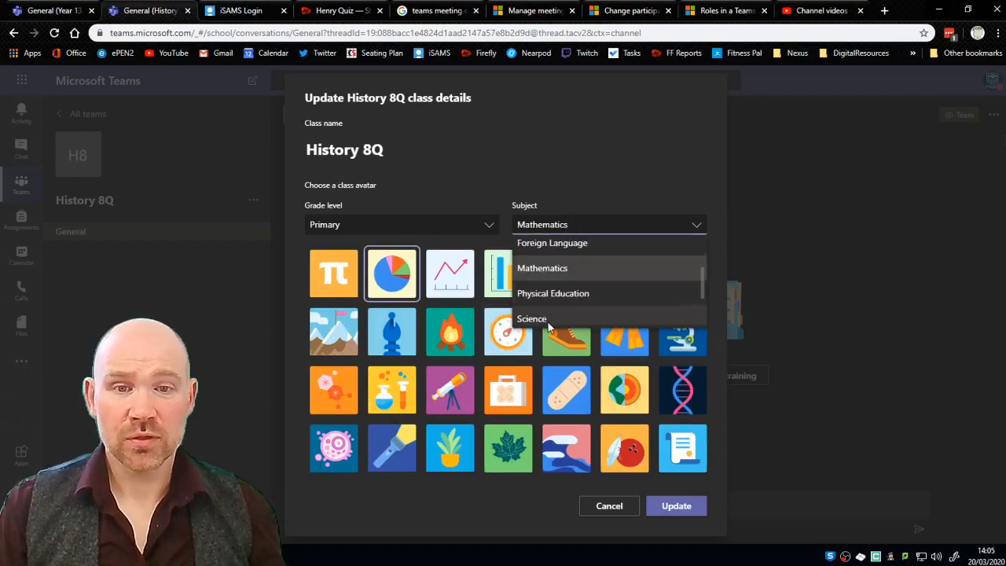
{"action": "scroll", "coordinate": [562, 299], "scroll_direction": "down", "scroll_amount": 2}
{"action": "scroll", "coordinate": [555, 296], "scroll_direction": "up", "scroll_amount": 3}
{"action": "scroll", "coordinate": [554, 294], "scroll_direction": "down", "scroll_amount": 2}
{"action": "left_click", "coordinate": [550, 279]}
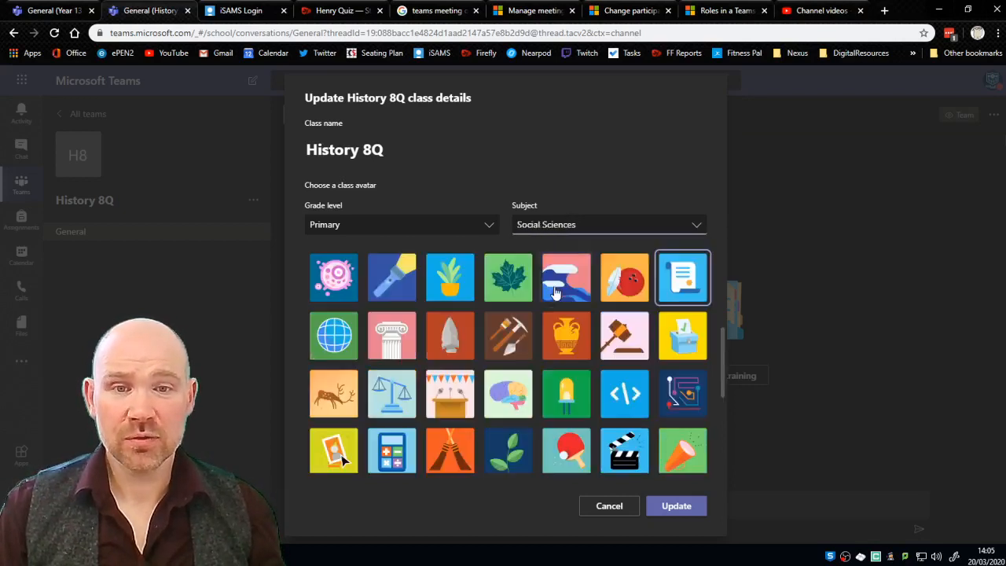
{"action": "left_click", "coordinate": [678, 507]}
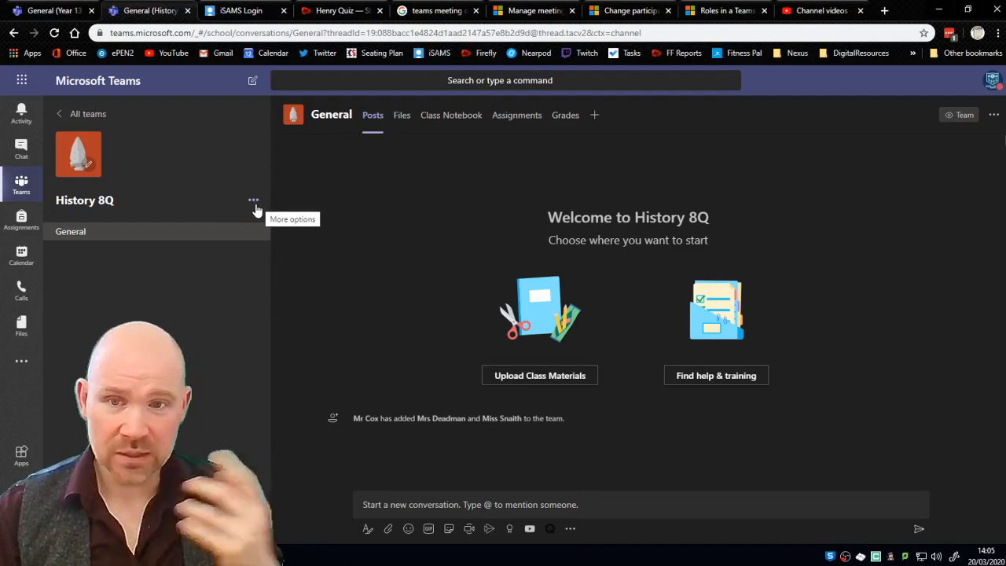
- Open the team management page for History 8Q and set the first listed co-teacher's role to Member
{"action": "left_click", "coordinate": [254, 201]}
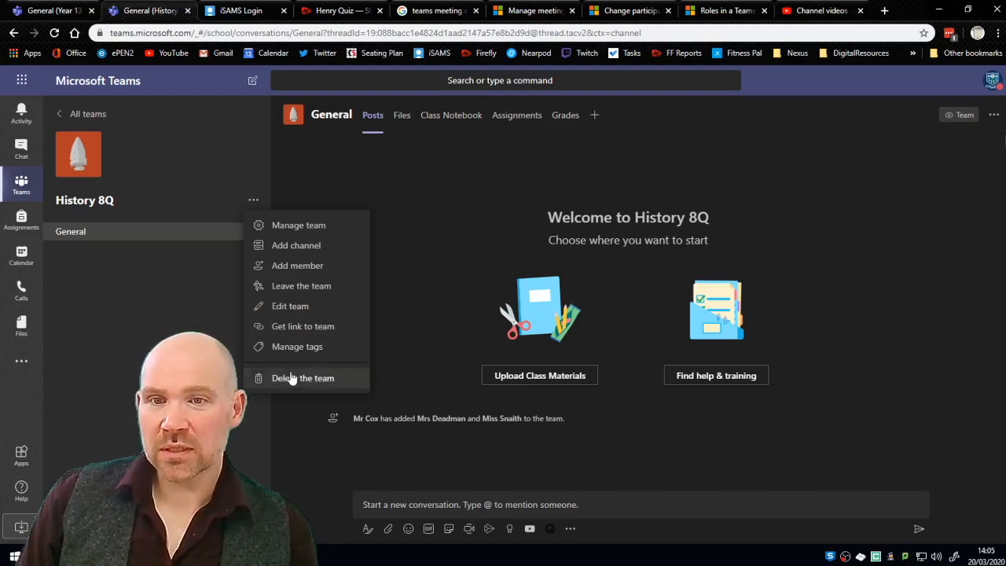
{"action": "left_click", "coordinate": [309, 227]}
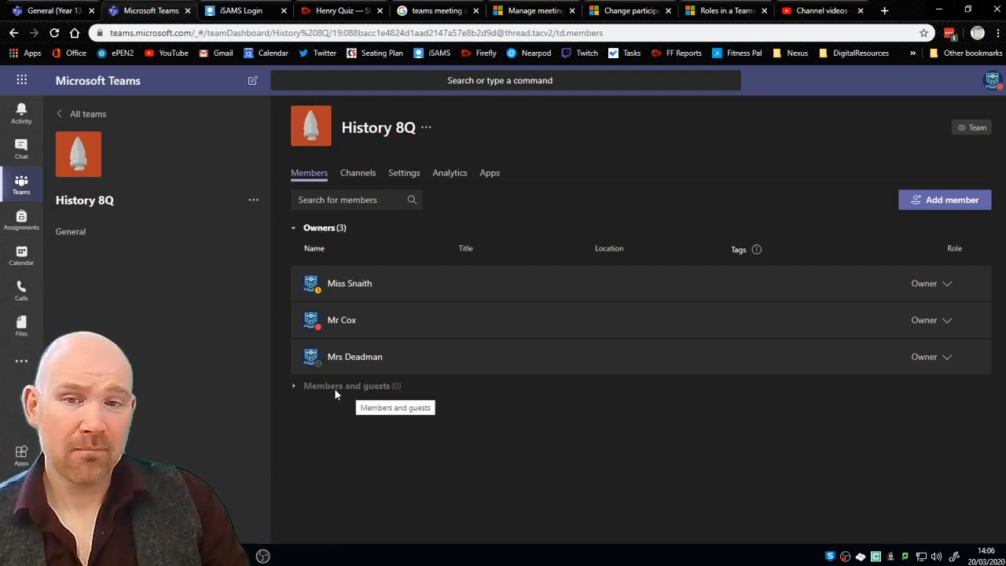
{"action": "left_click", "coordinate": [946, 284]}
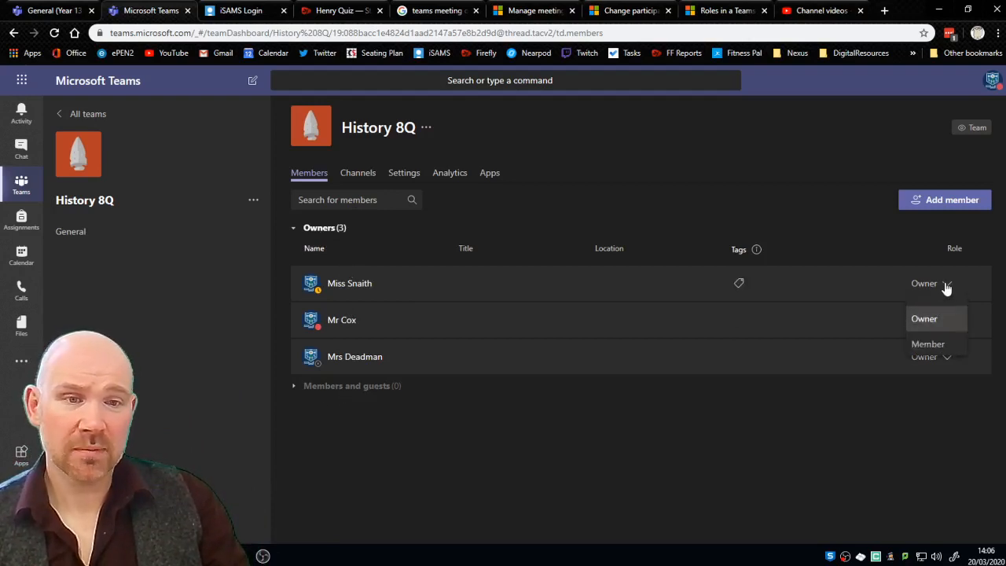
{"action": "left_click", "coordinate": [933, 344]}
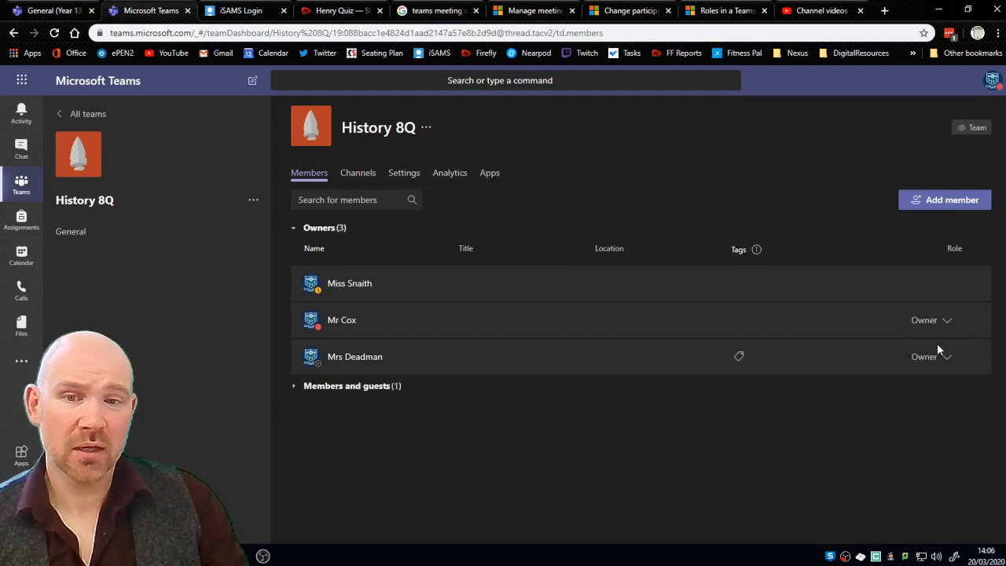
- Expand and collapse the Members and guests list of History 8Q to examine who is in it
{"action": "left_click", "coordinate": [378, 355]}
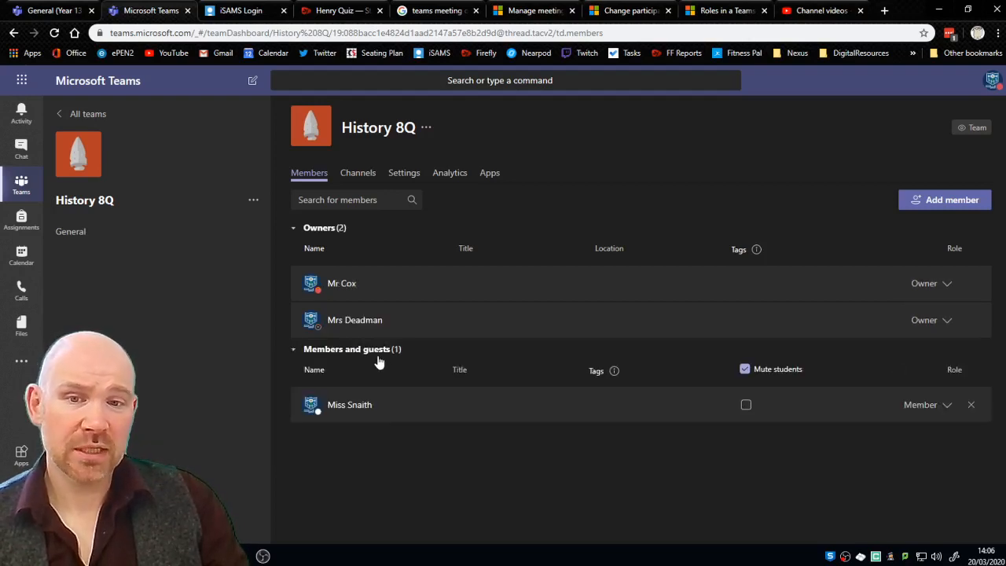
{"action": "left_click", "coordinate": [377, 355]}
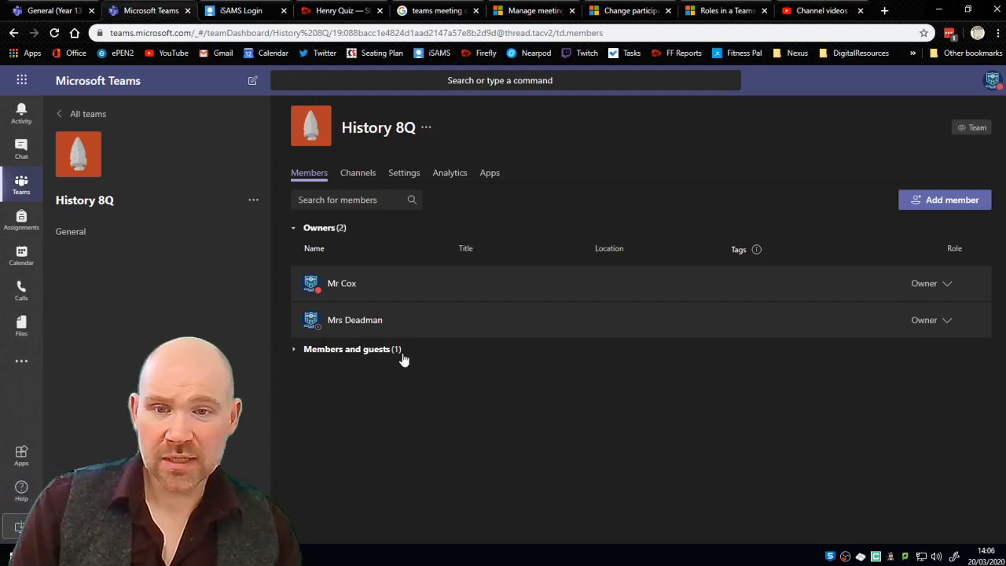
{"action": "left_click", "coordinate": [355, 352]}
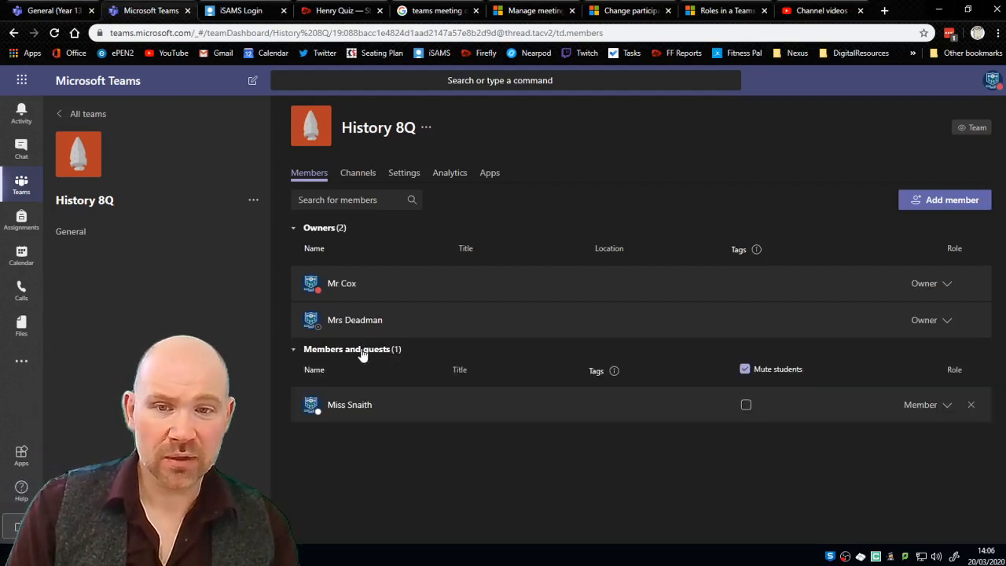
{"action": "left_click", "coordinate": [295, 351]}
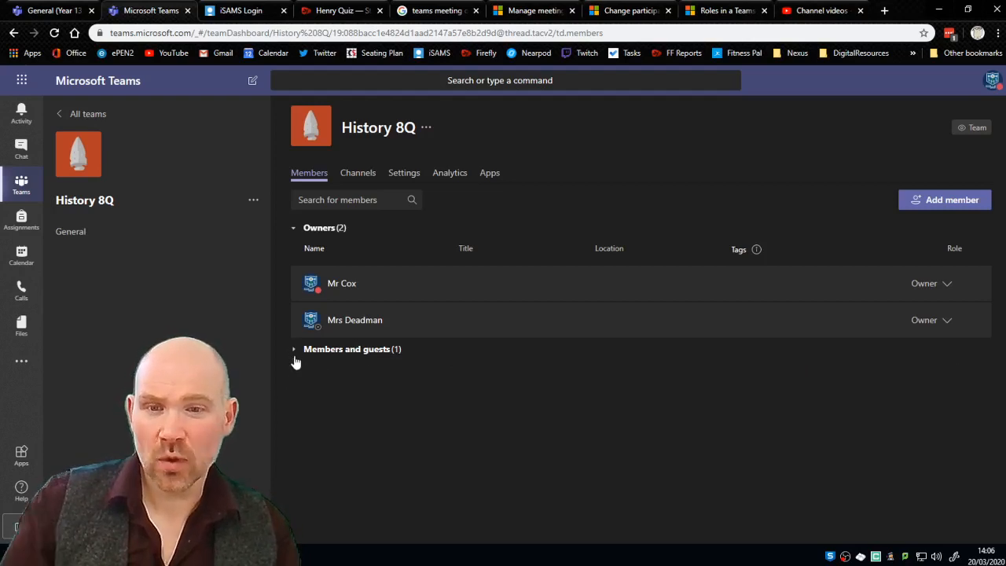
- Mute the colleague listed under Members and guests, and unmute them again
{"action": "left_click", "coordinate": [295, 357]}
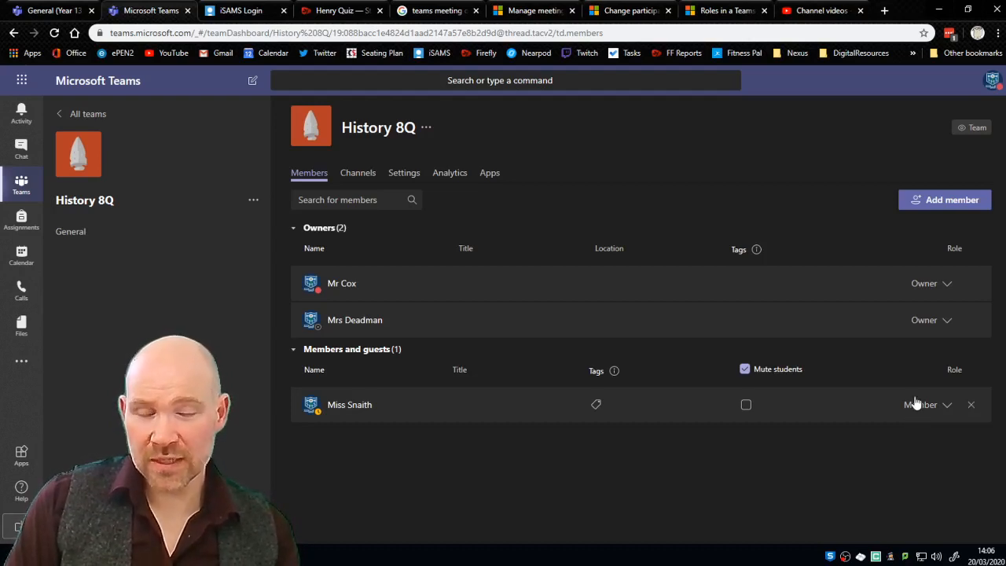
{"action": "left_click", "coordinate": [746, 404]}
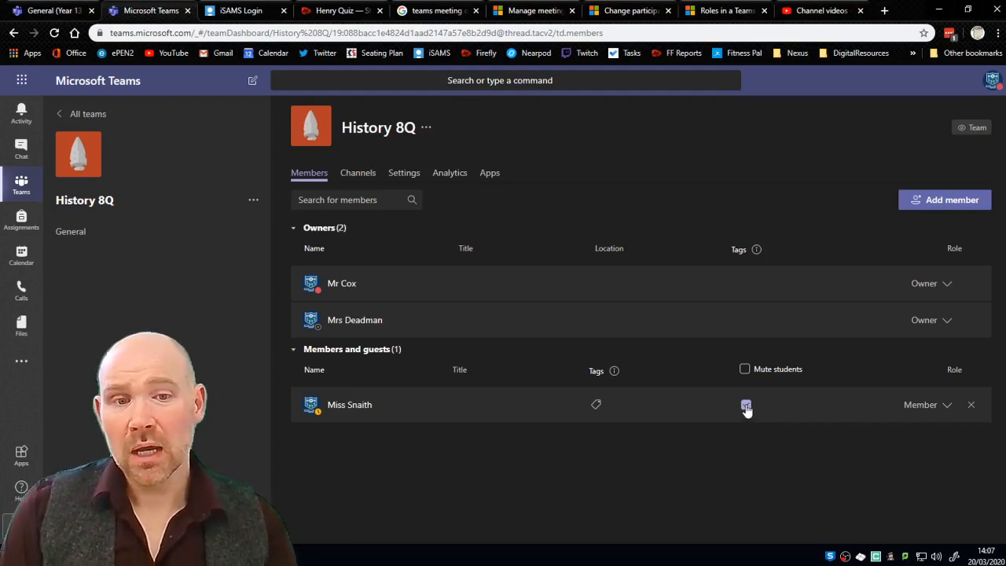
{"action": "left_click", "coordinate": [746, 406]}
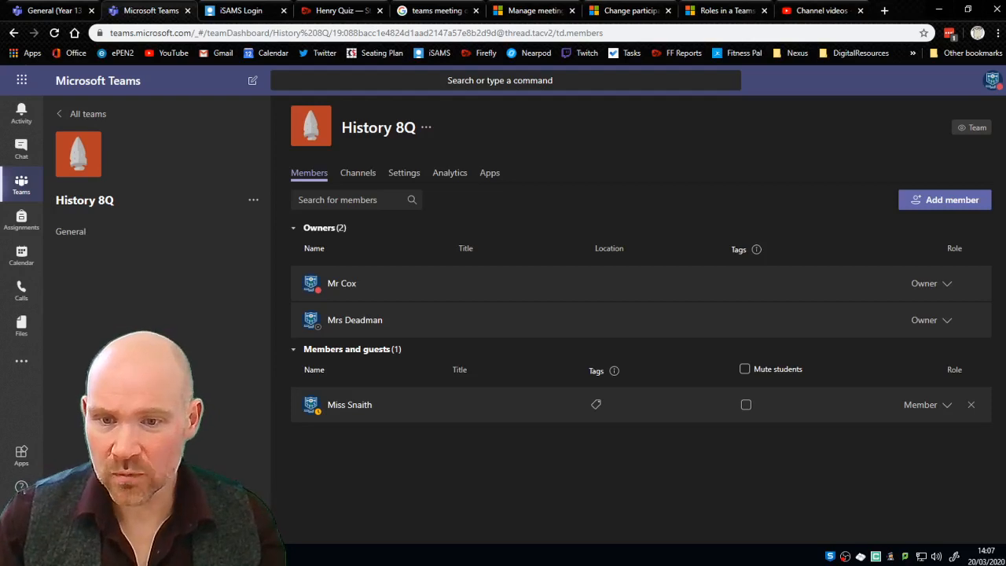
- Switch to the Teams Tutorial presentation in PowerPoint and view slide 2 with the topics of today's session
{"action": "left_click", "coordinate": [188, 556]}
{"action": "left_click", "coordinate": [90, 254]}
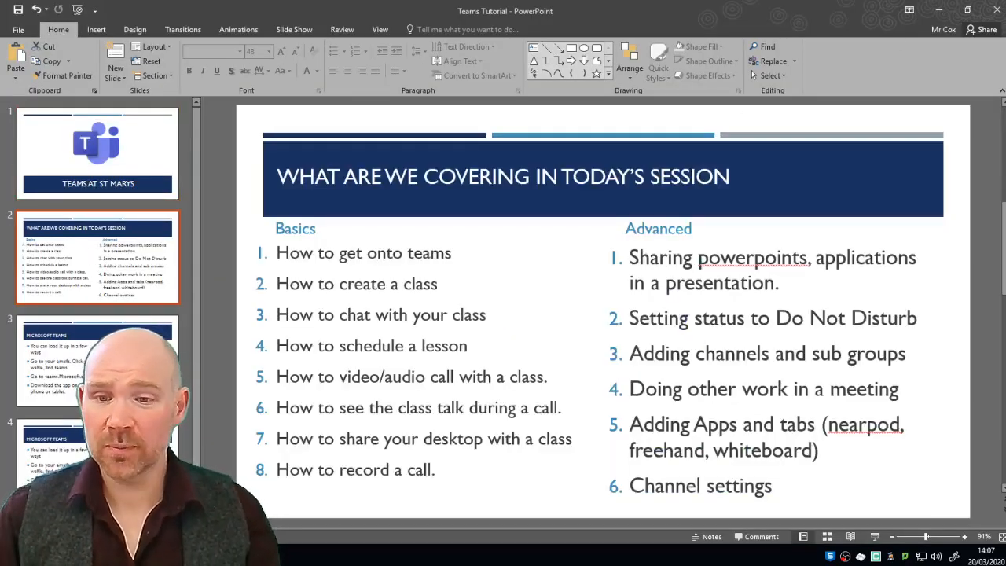
{"action": "left_click", "coordinate": [269, 556]}
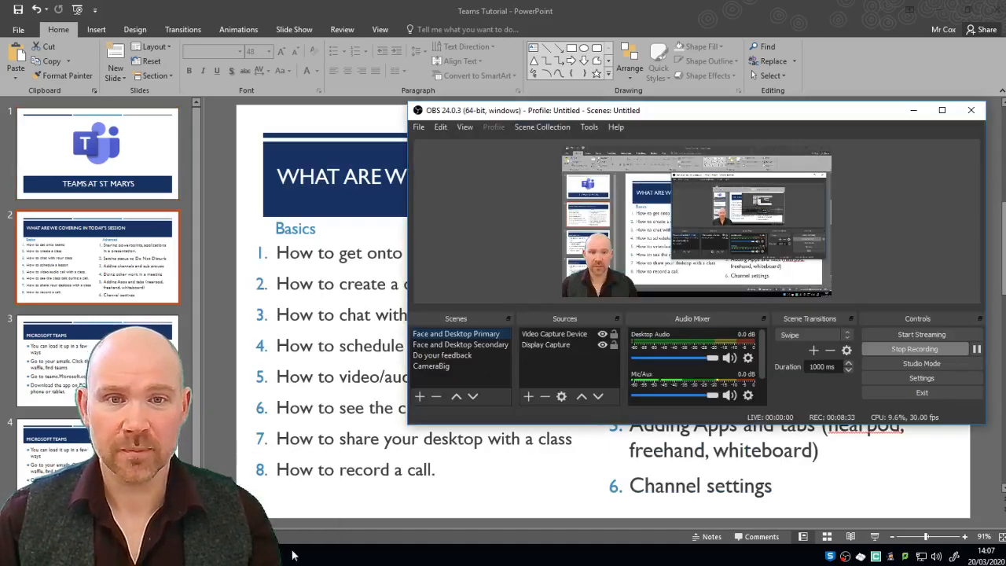